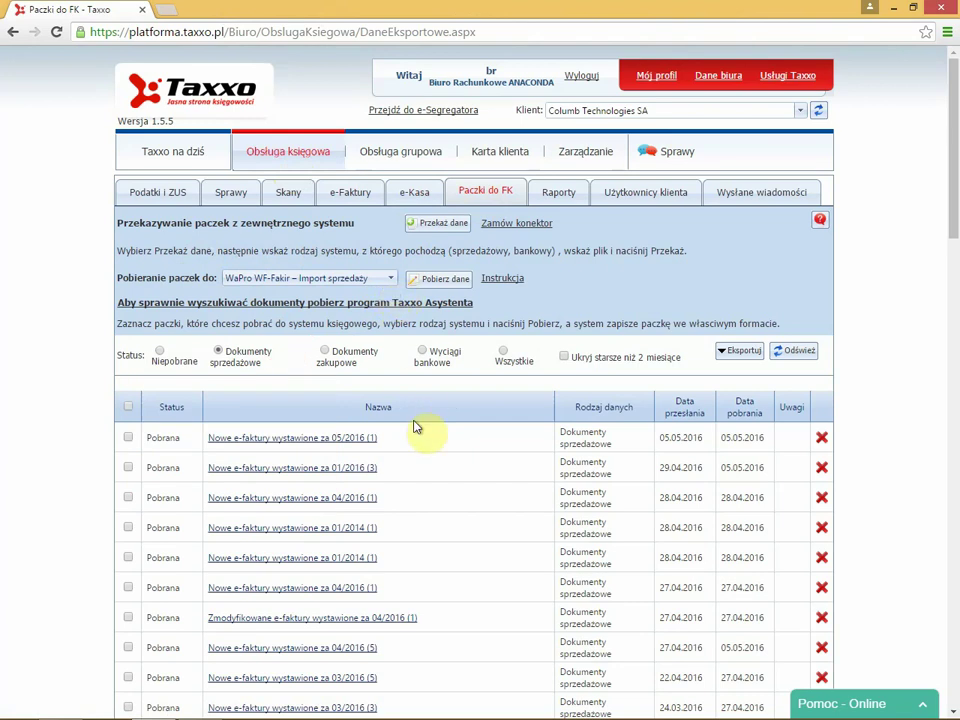
# Download the "Nowe e-faktury wystawione za 01/2016 (3)" sales package in the WaPro WF-Fakir – Import sprzedaży format
pyautogui.click(128, 468)
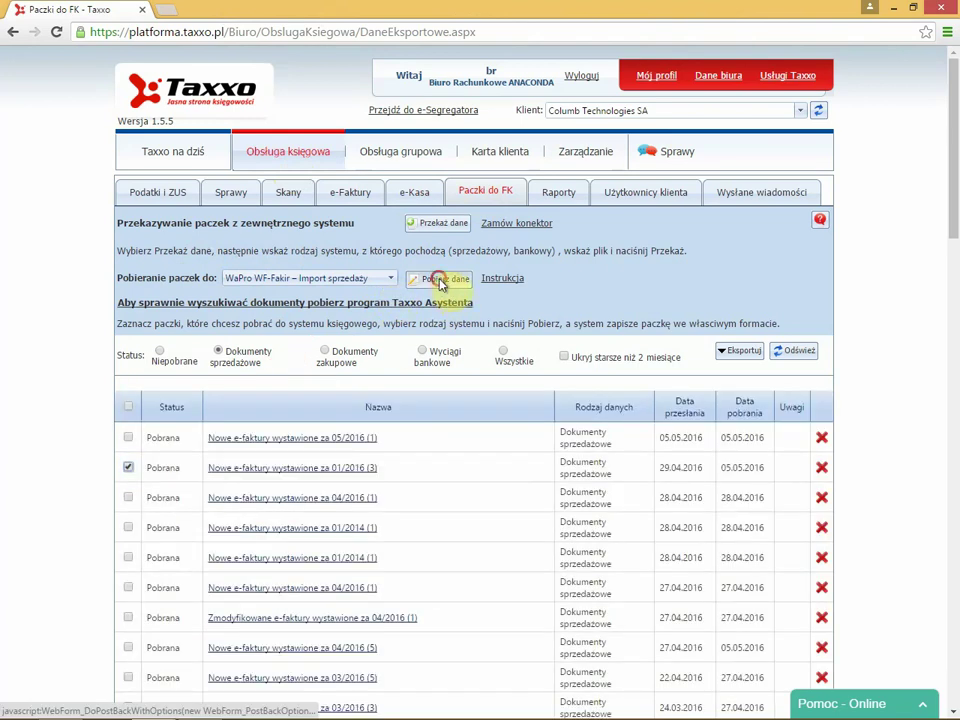
pyautogui.click(442, 284)
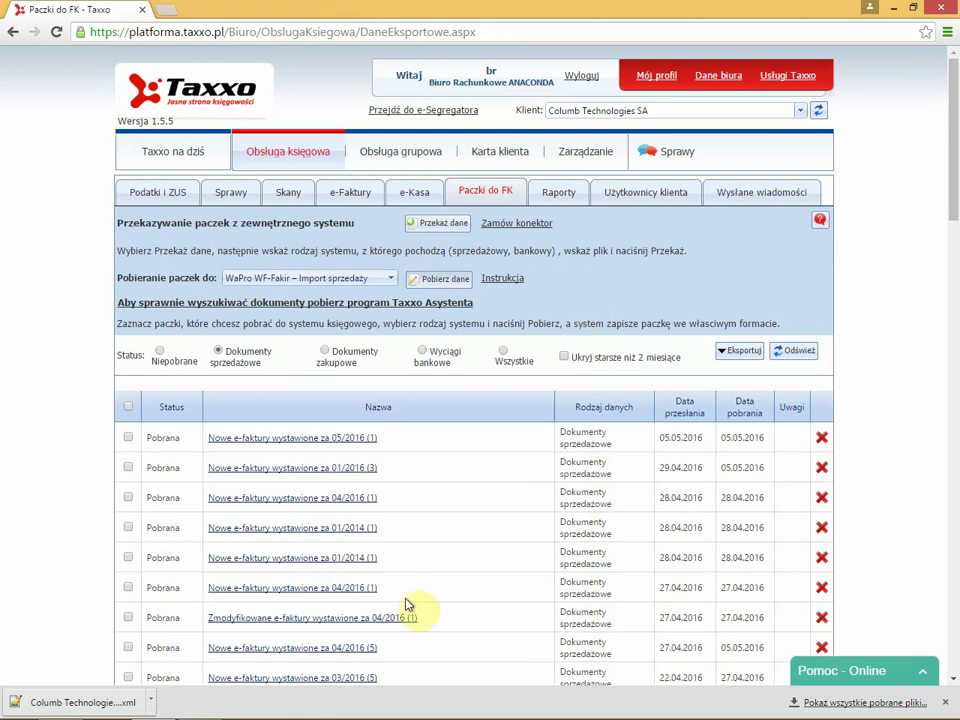
# Switch to WF-FaKir and start a new document import transaction with the Taxxo - sprzedaż data source and posting scheme
pyautogui.moveTo(310, 716)
pyautogui.click(202, 706)
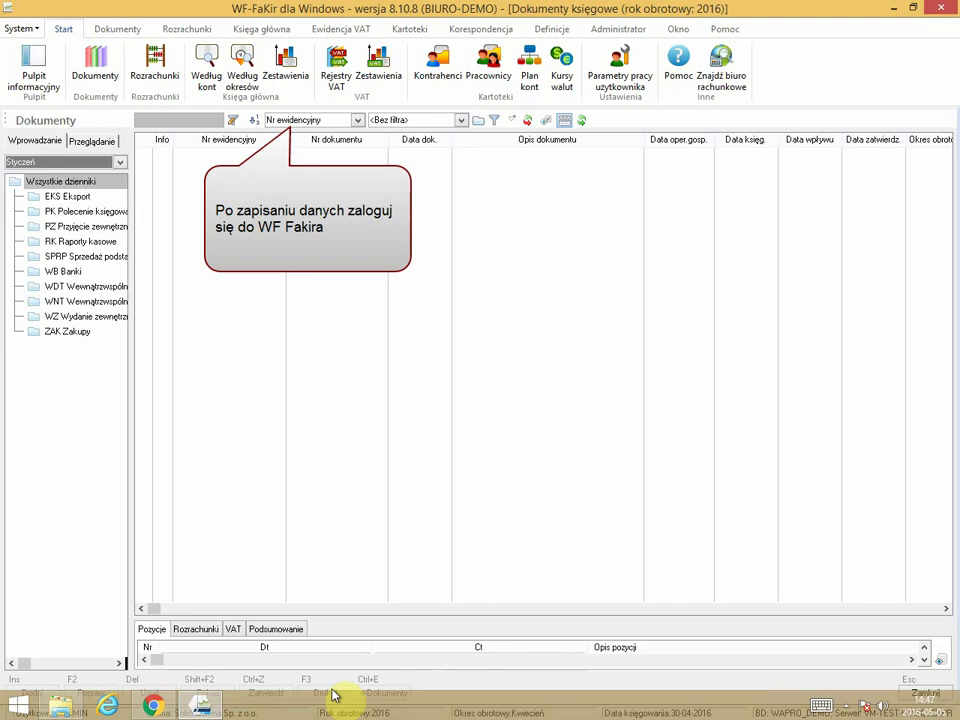
pyautogui.click(108, 30)
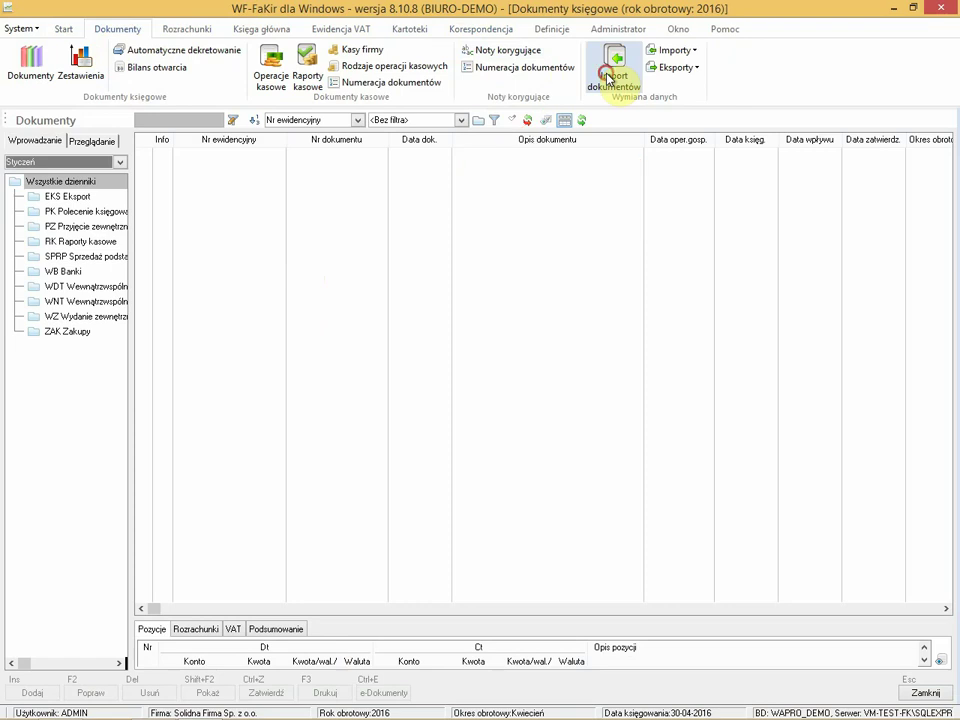
pyautogui.click(608, 78)
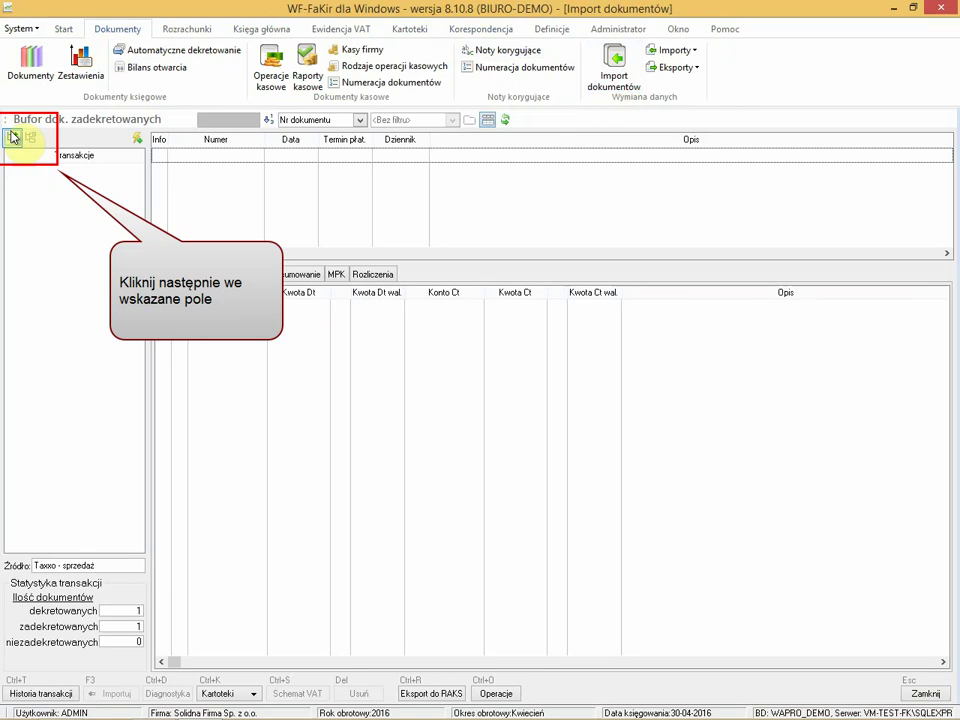
pyautogui.click(13, 139)
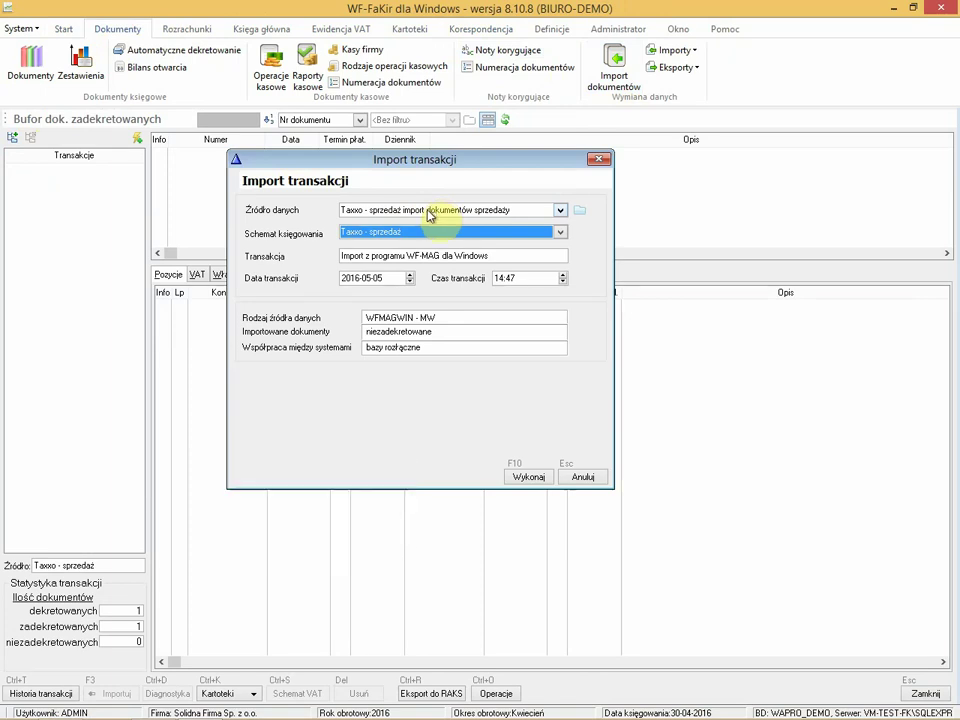
pyautogui.click(535, 478)
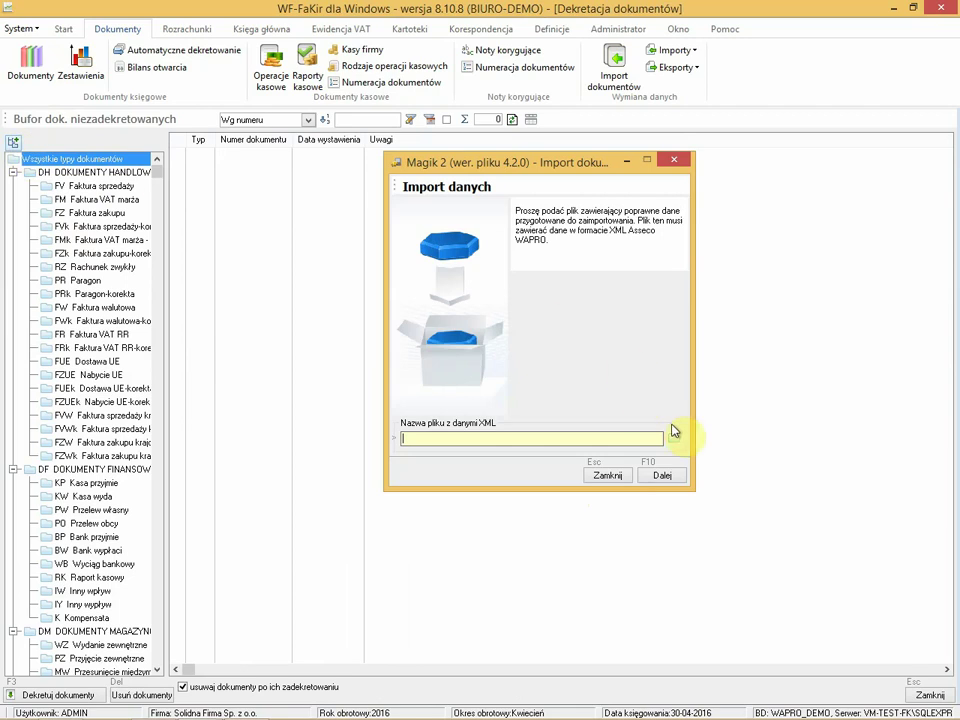
# Load the XML file "Columb Technologies SA 05.05.2016 WfFakir" from the Downloads folder into the import
pyautogui.click(671, 438)
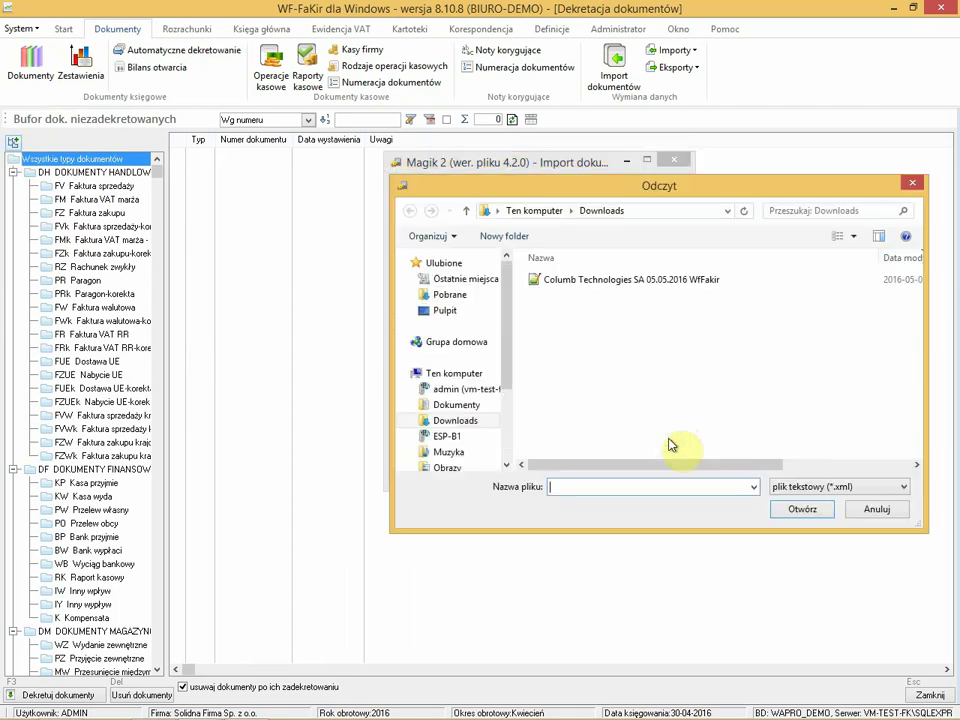
pyautogui.click(606, 280)
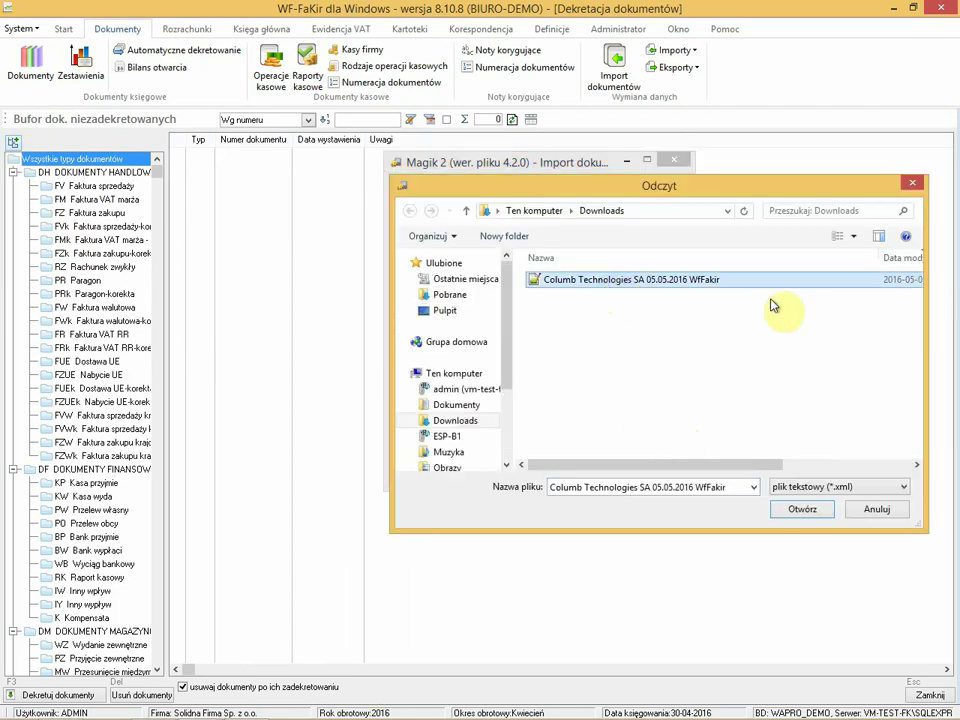
pyautogui.click(806, 516)
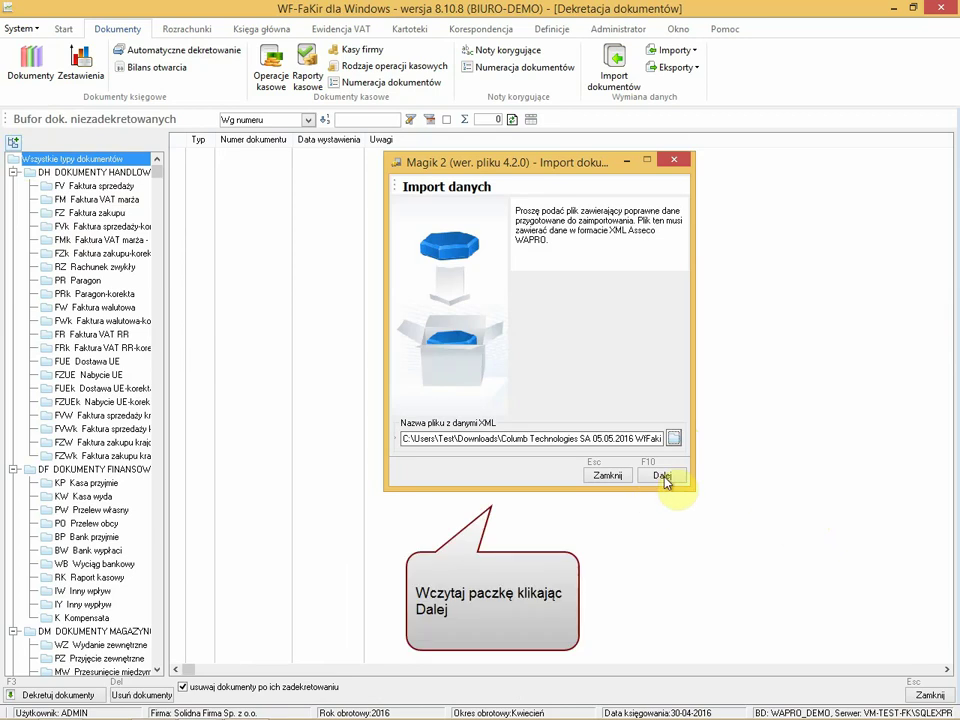
pyautogui.click(663, 476)
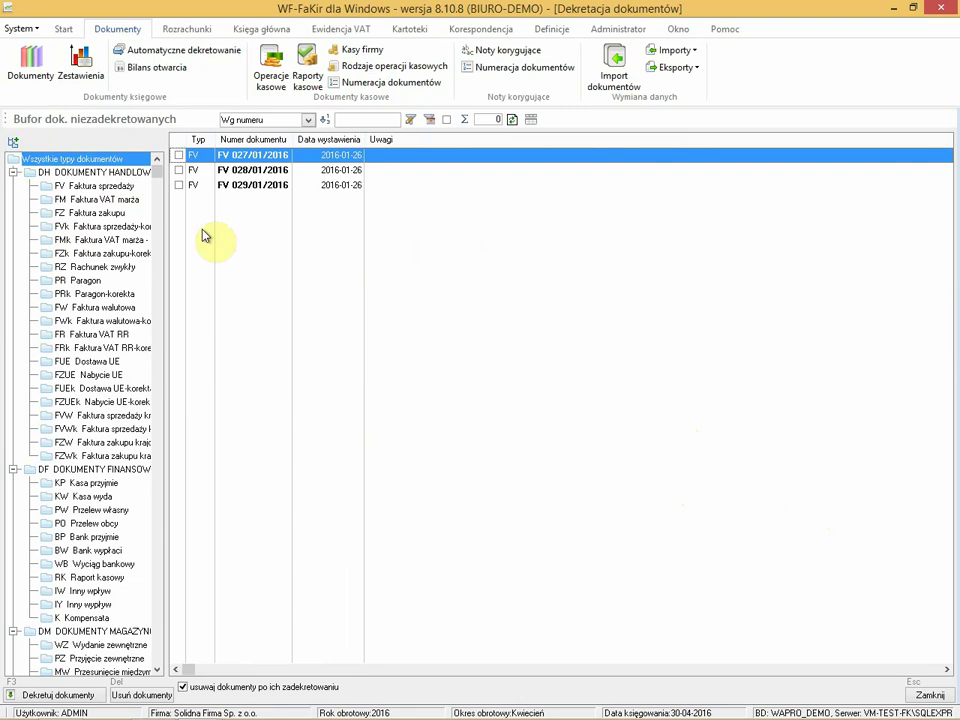
# Assign the loaded invoices to accounts with the Taxxo - sprzedaż scheme and review the entries of the second and third invoices
pyautogui.click(78, 696)
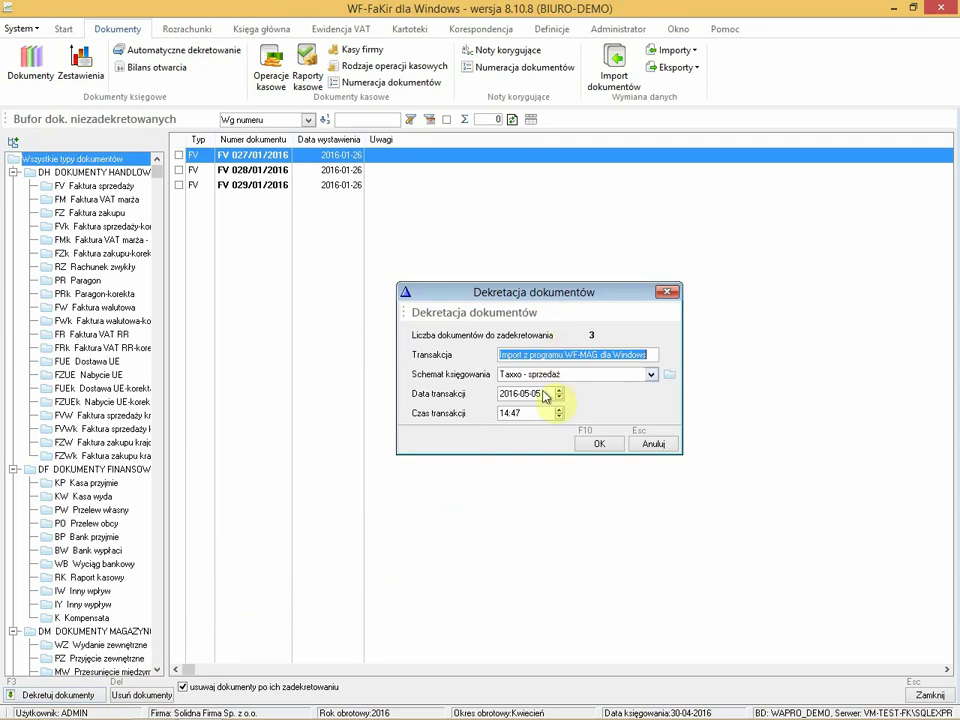
pyautogui.click(599, 444)
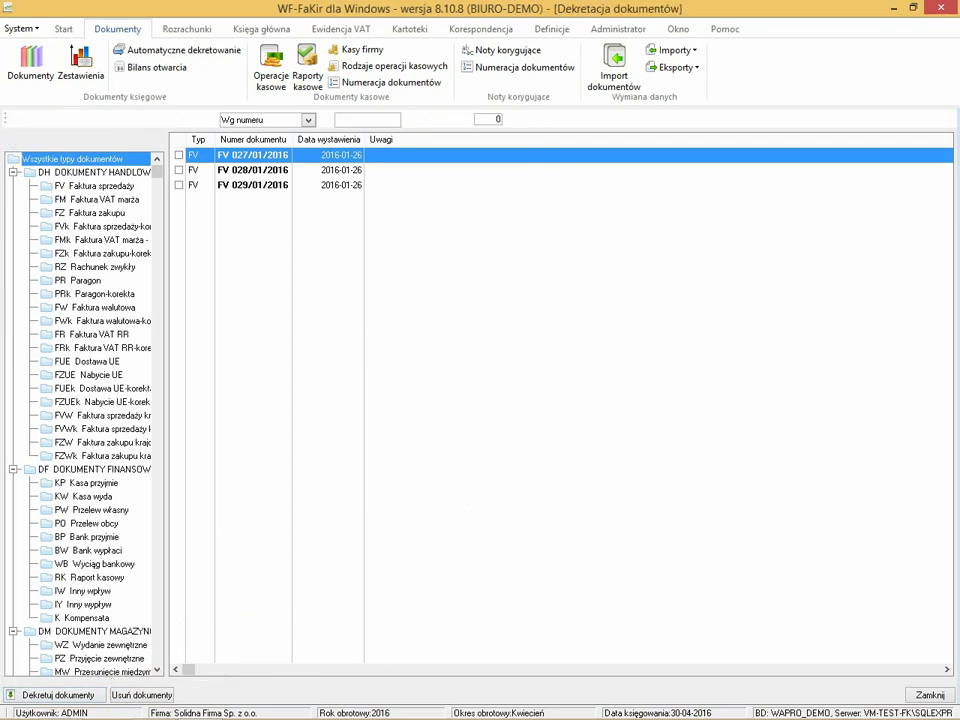
pyautogui.click(489, 392)
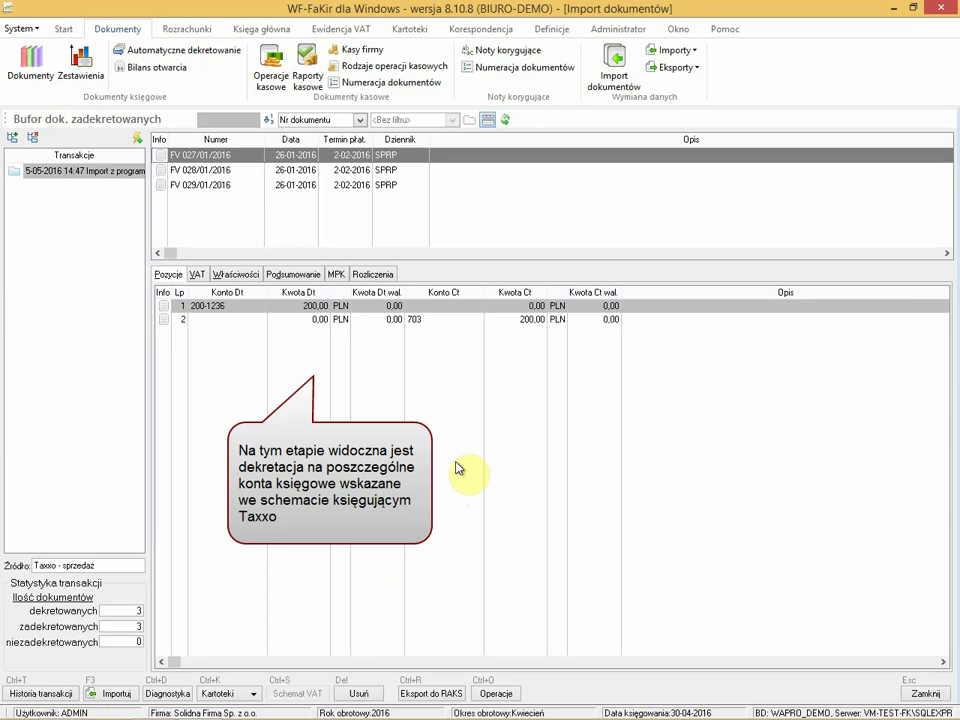
pyautogui.click(225, 170)
pyautogui.click(229, 185)
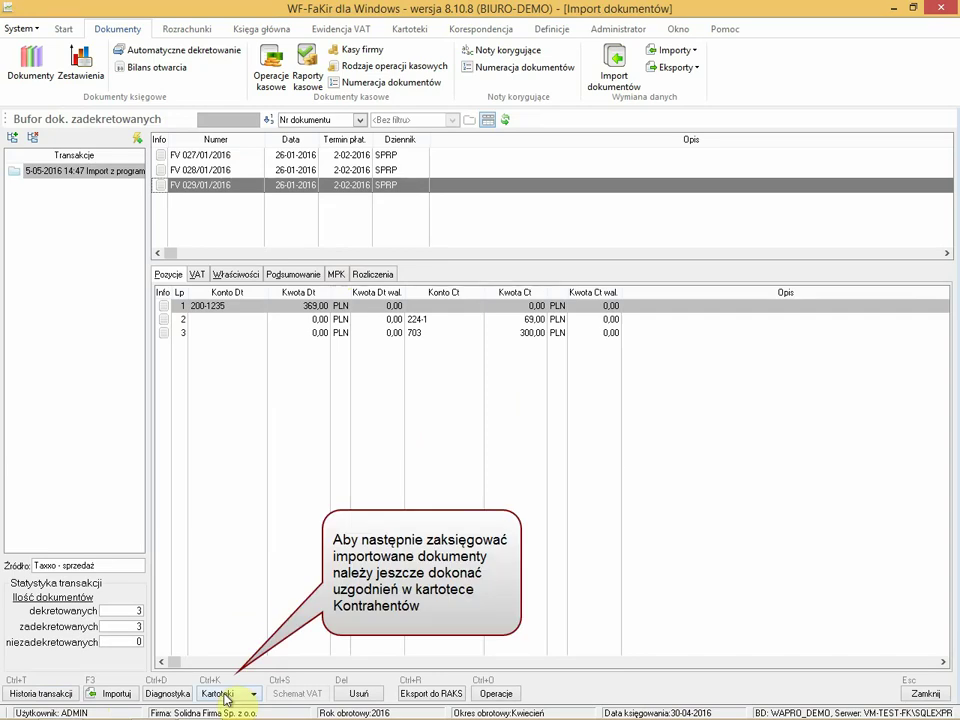
# Open the imported documents' contractor records (Kontrahenci) and run their diagnostics through to the reconciliation list
pyautogui.click(226, 697)
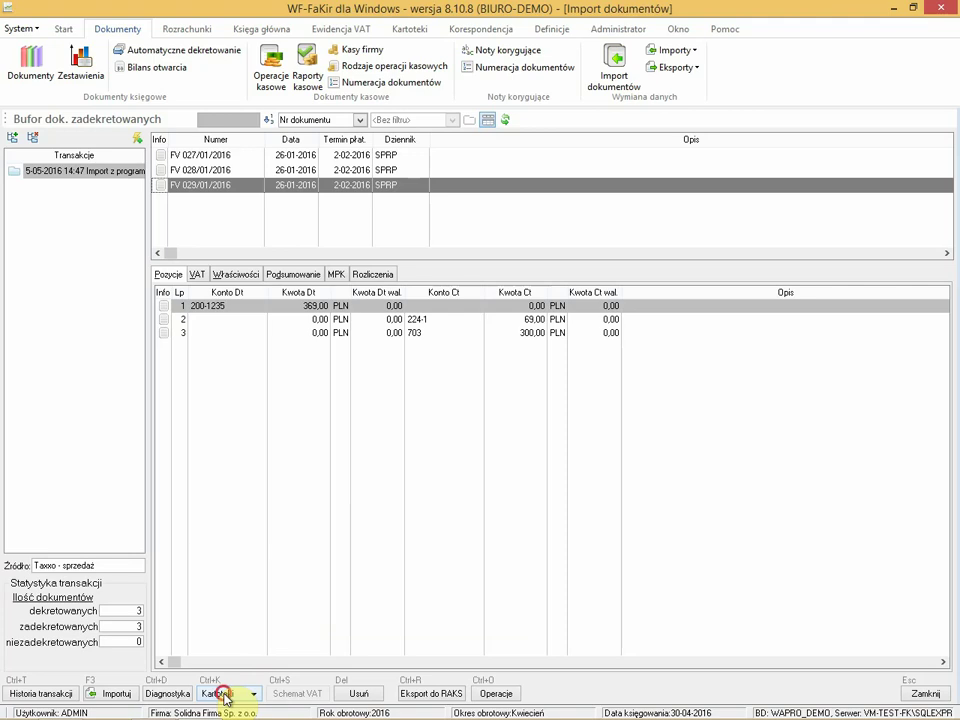
pyautogui.click(238, 634)
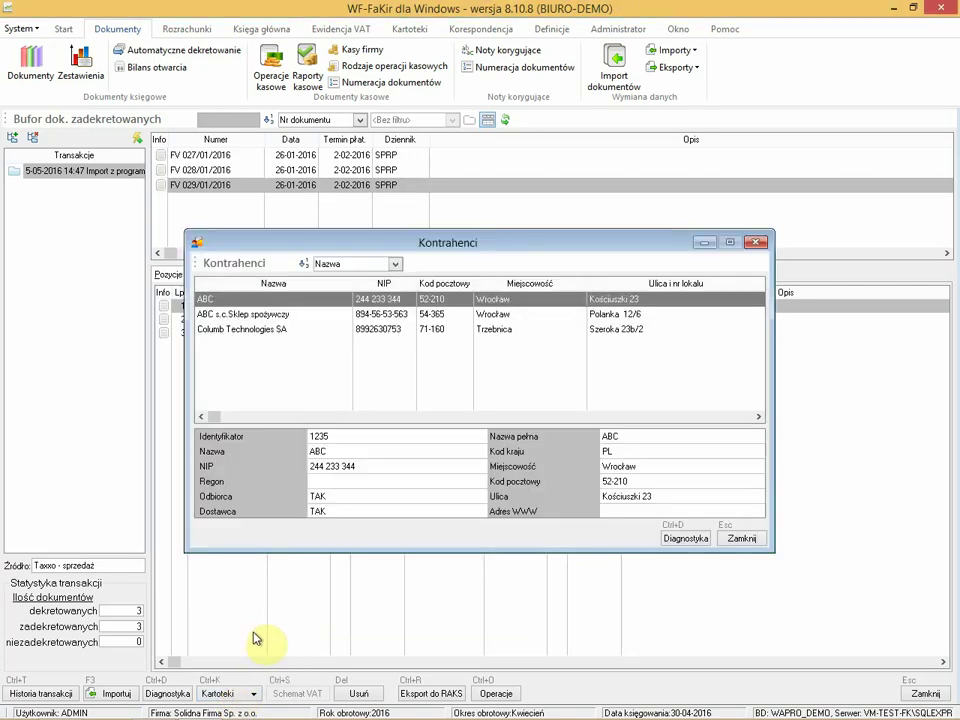
pyautogui.click(668, 541)
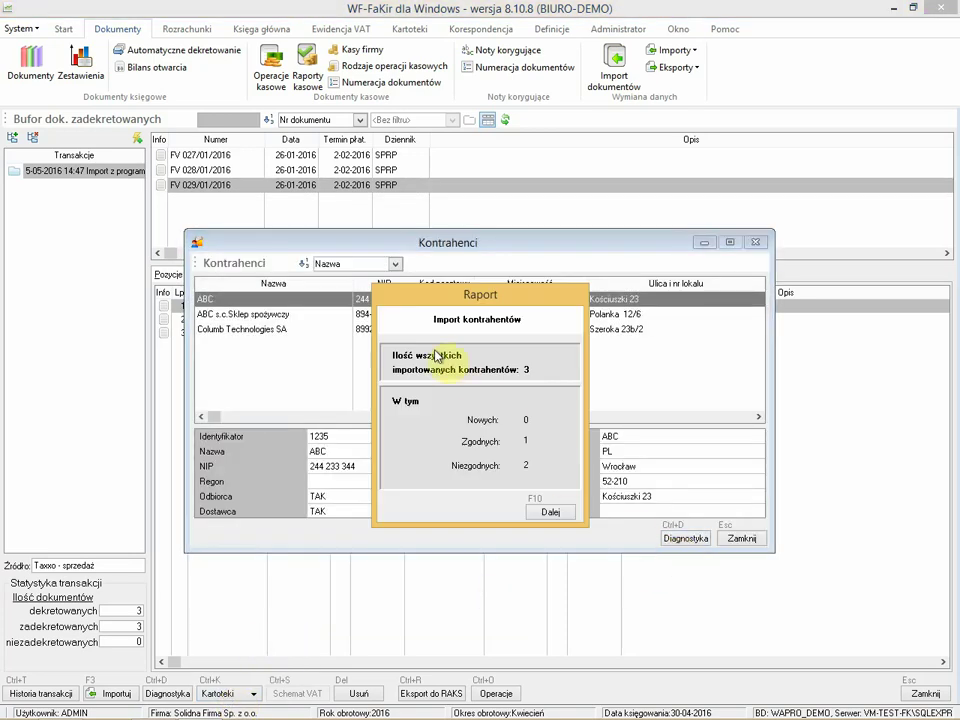
pyautogui.click(558, 515)
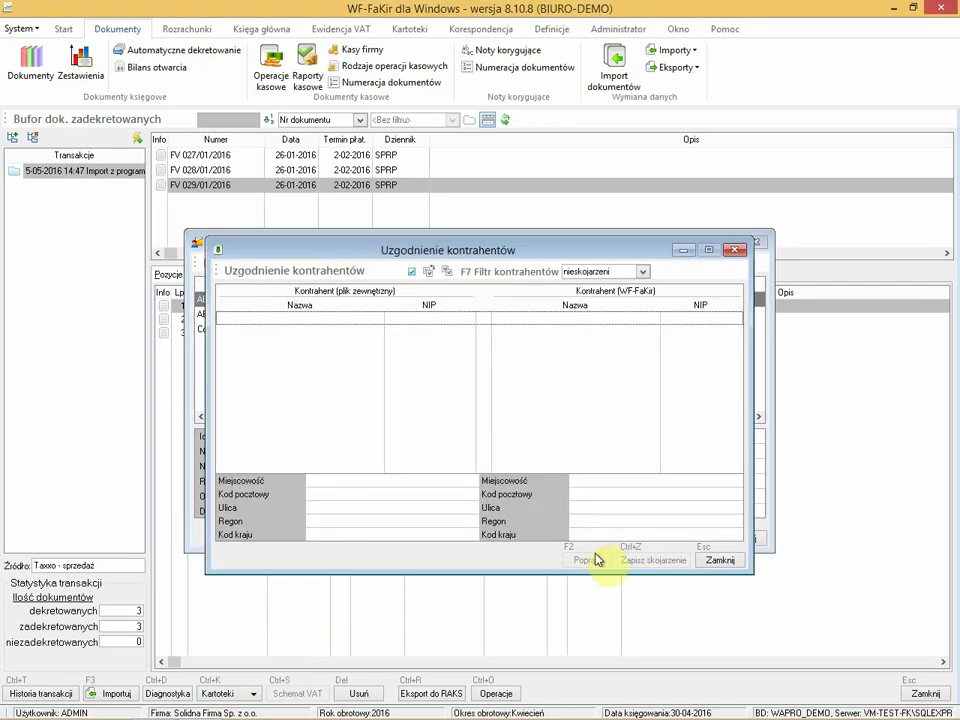
# Check the contractor reconciliation list with the skojarzeni and nowi filters, and close the contractor windows
pyautogui.click(611, 276)
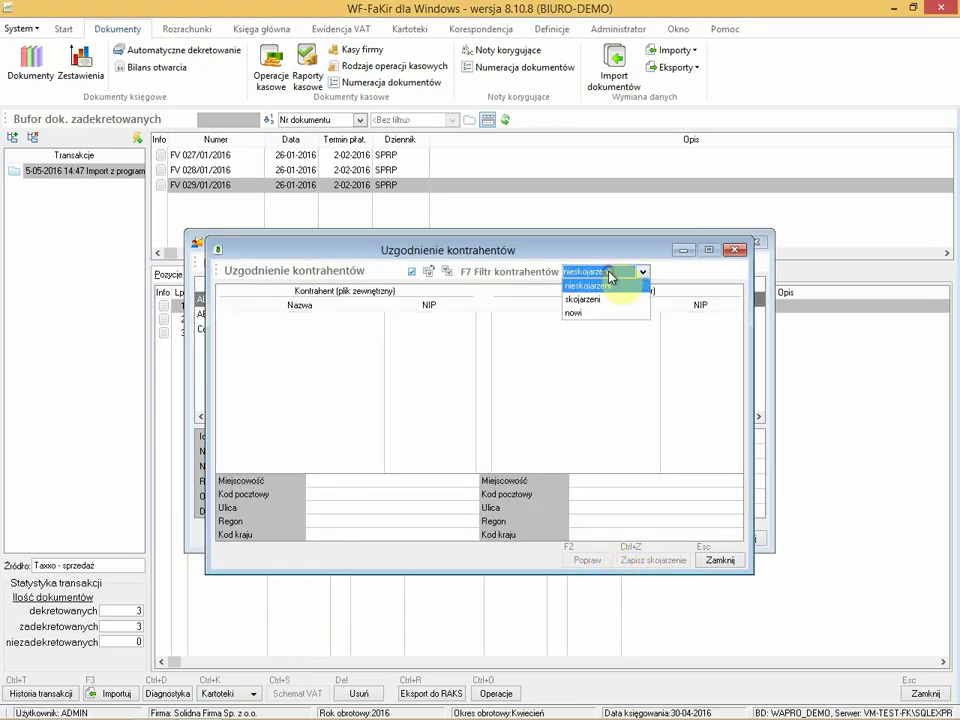
pyautogui.click(589, 305)
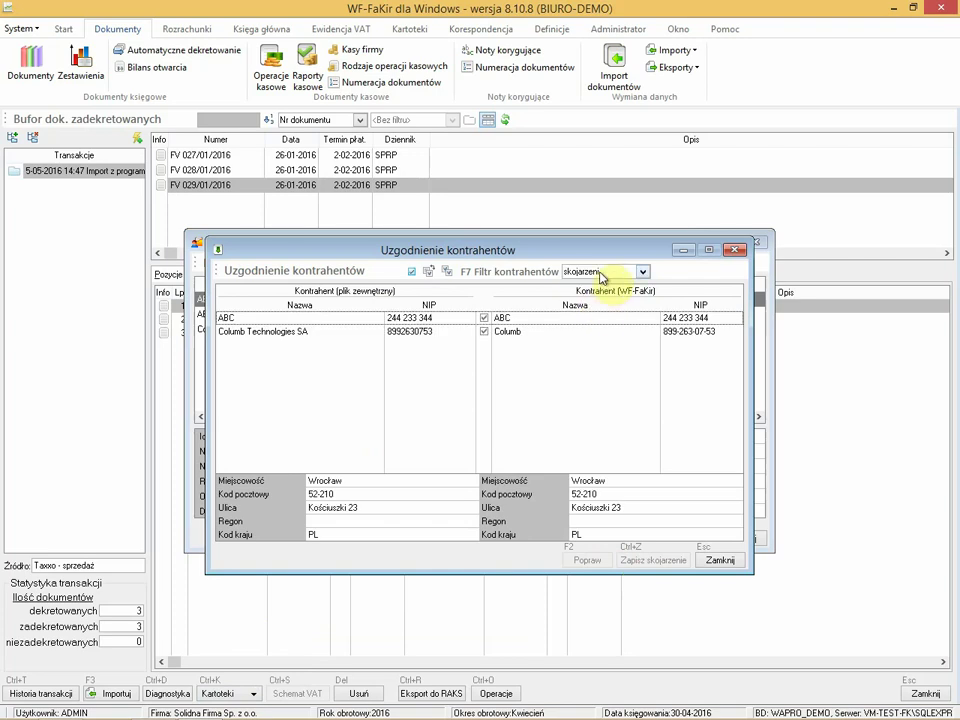
pyautogui.click(601, 277)
pyautogui.click(600, 313)
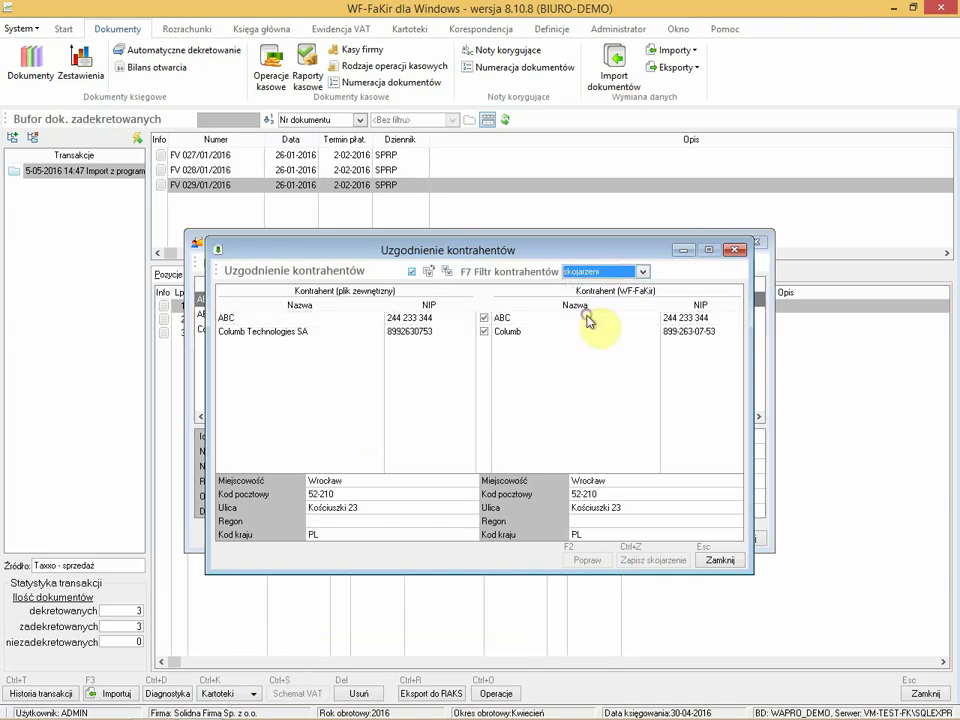
pyautogui.click(588, 275)
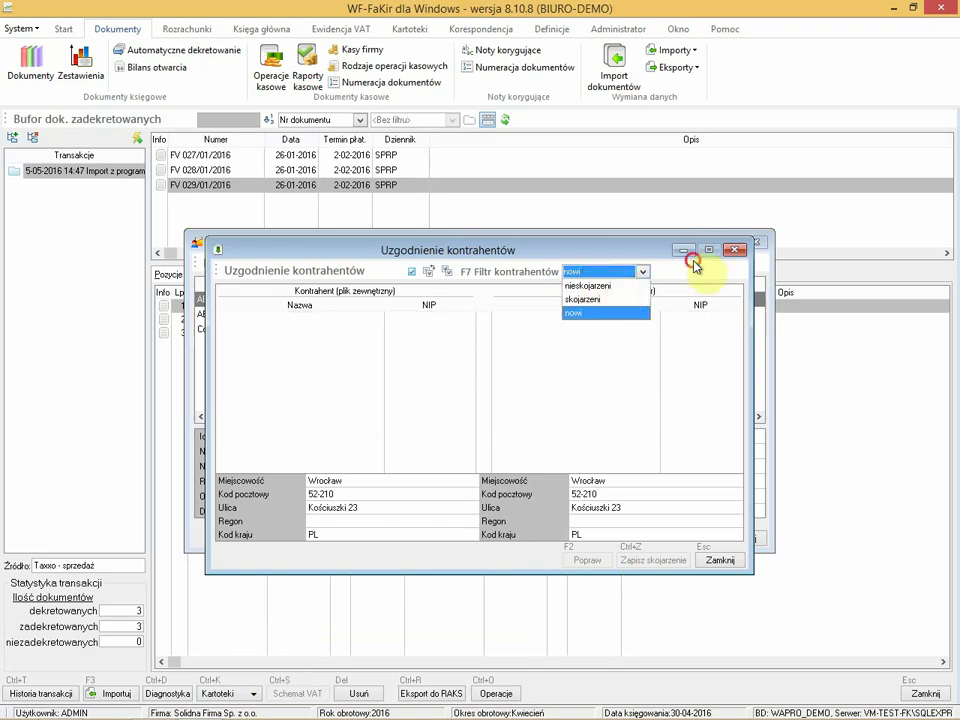
pyautogui.click(692, 264)
pyautogui.click(720, 562)
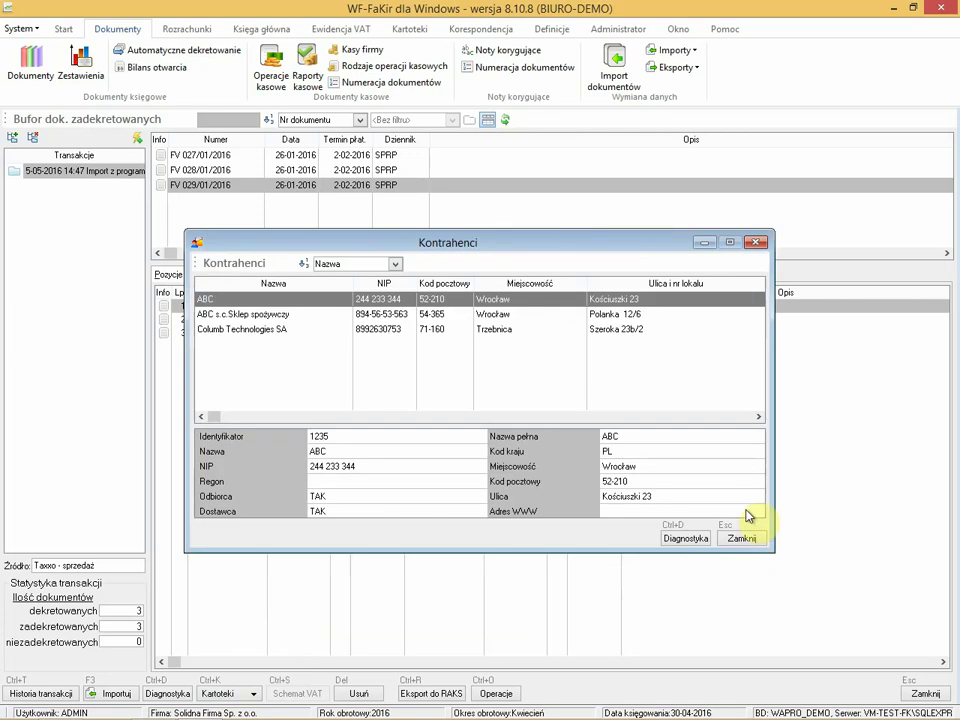
pyautogui.click(739, 542)
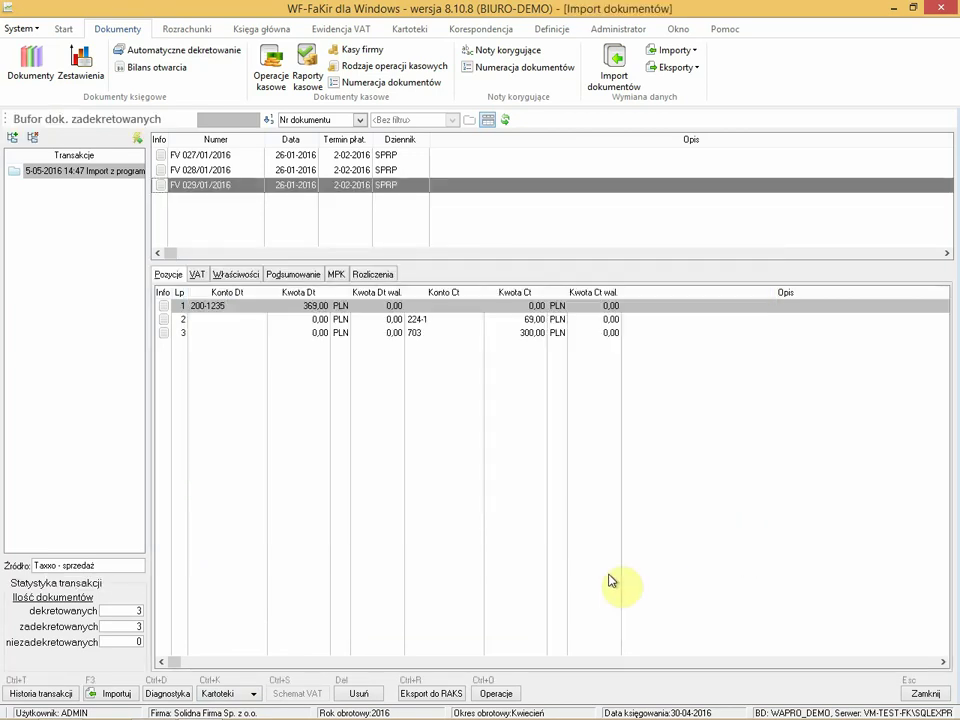
# Import the account-assigned documents into the books with settlement import turned off, confirming the posting of the transaction
pyautogui.click(113, 697)
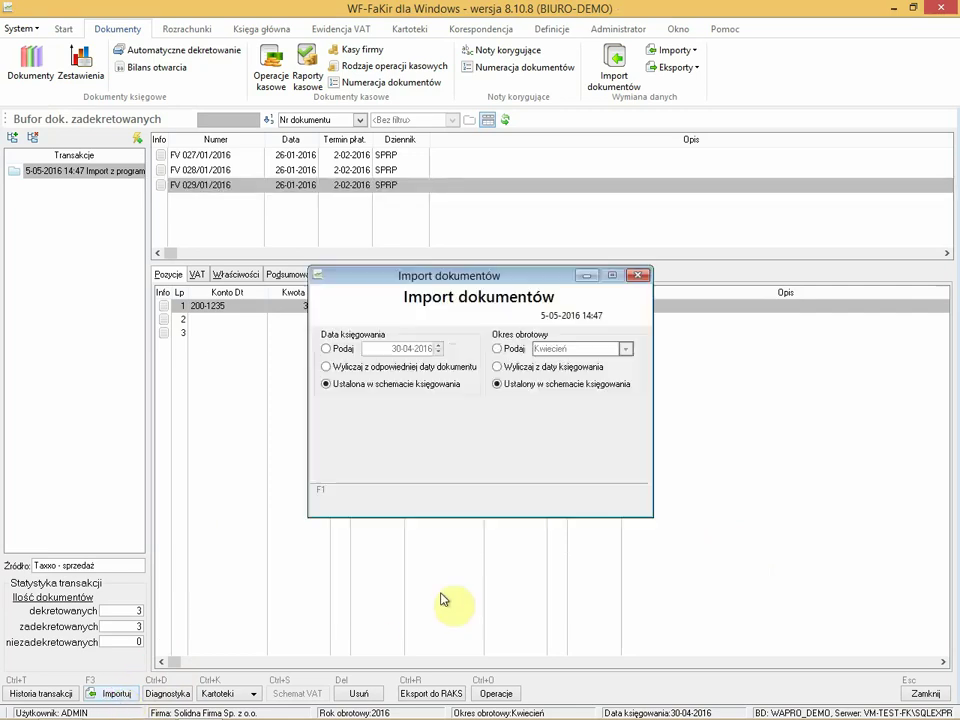
pyautogui.click(499, 418)
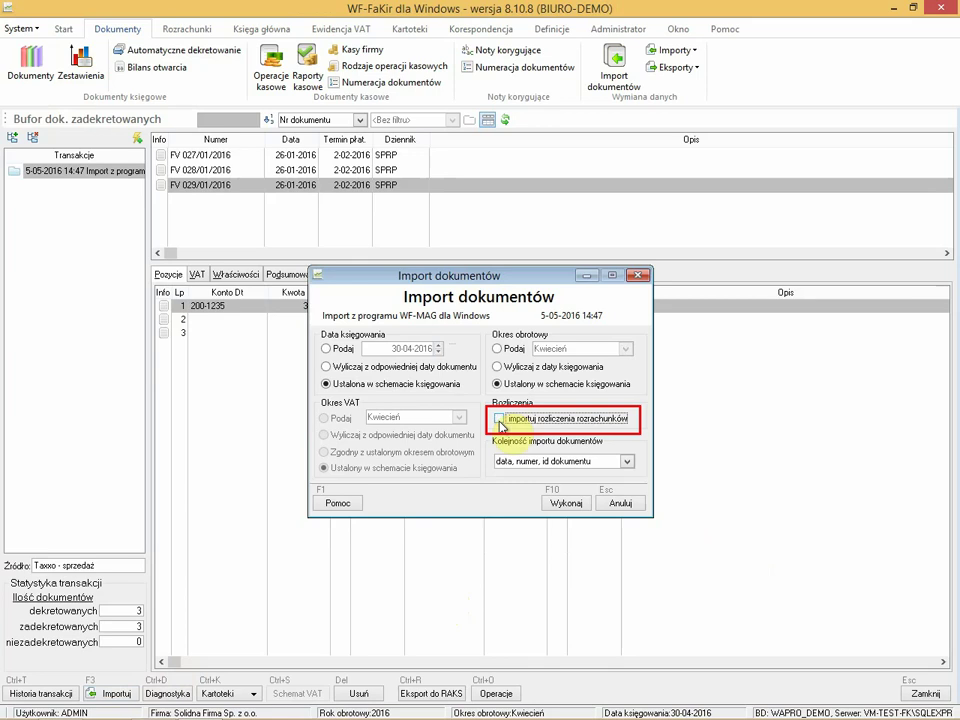
pyautogui.click(566, 503)
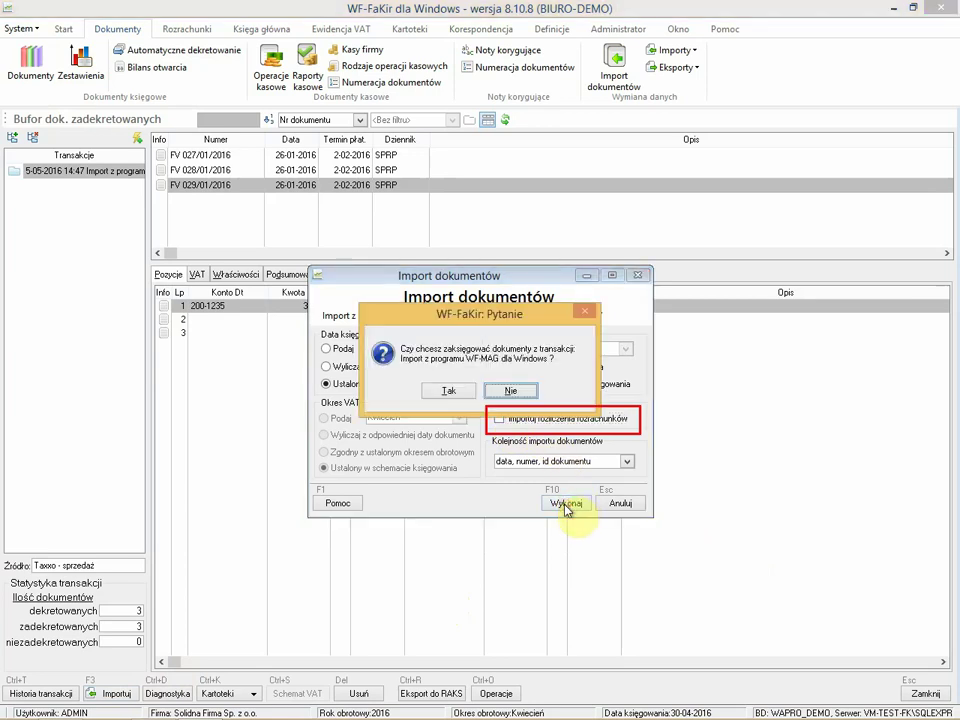
pyautogui.click(437, 391)
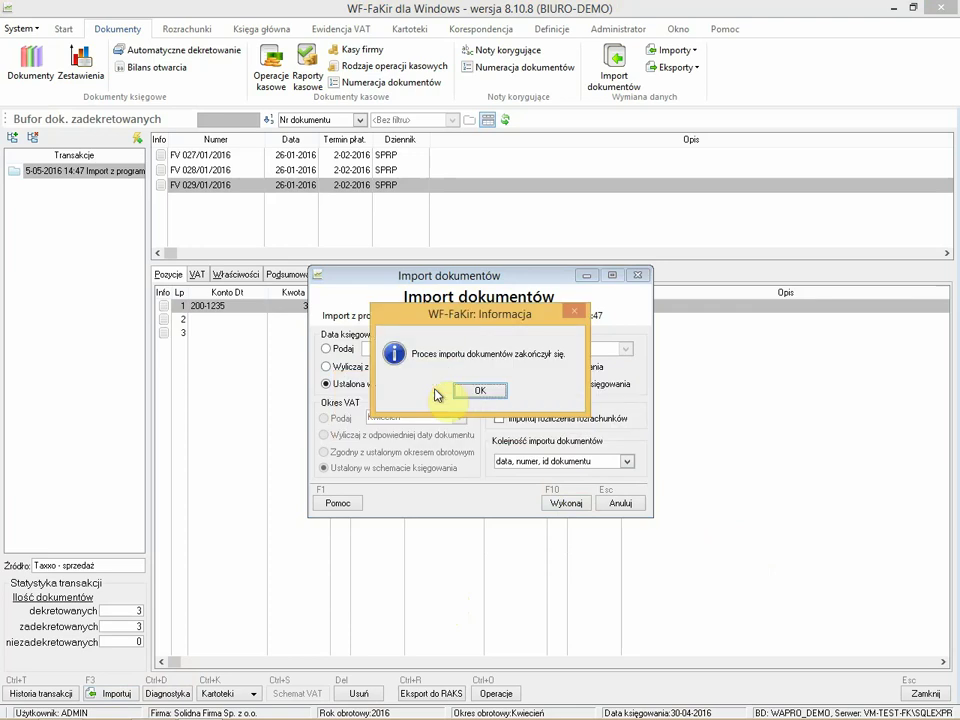
pyautogui.click(484, 394)
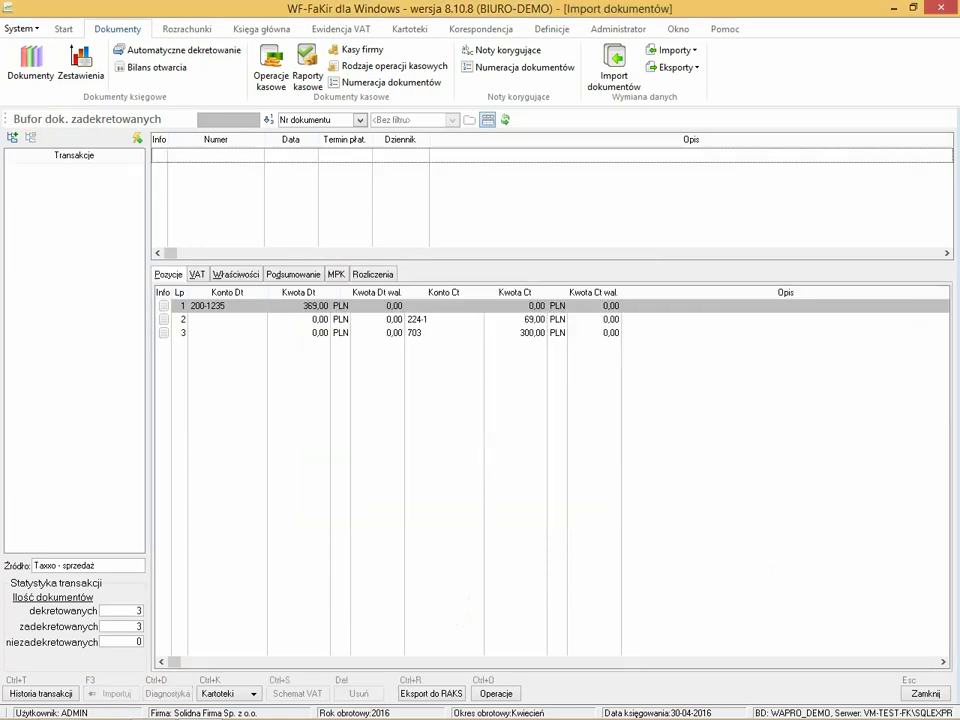
# List the accounting documents of all journals (Wszystkie dzienniki) for Styczeń and open the third invoice
pyautogui.click(33, 69)
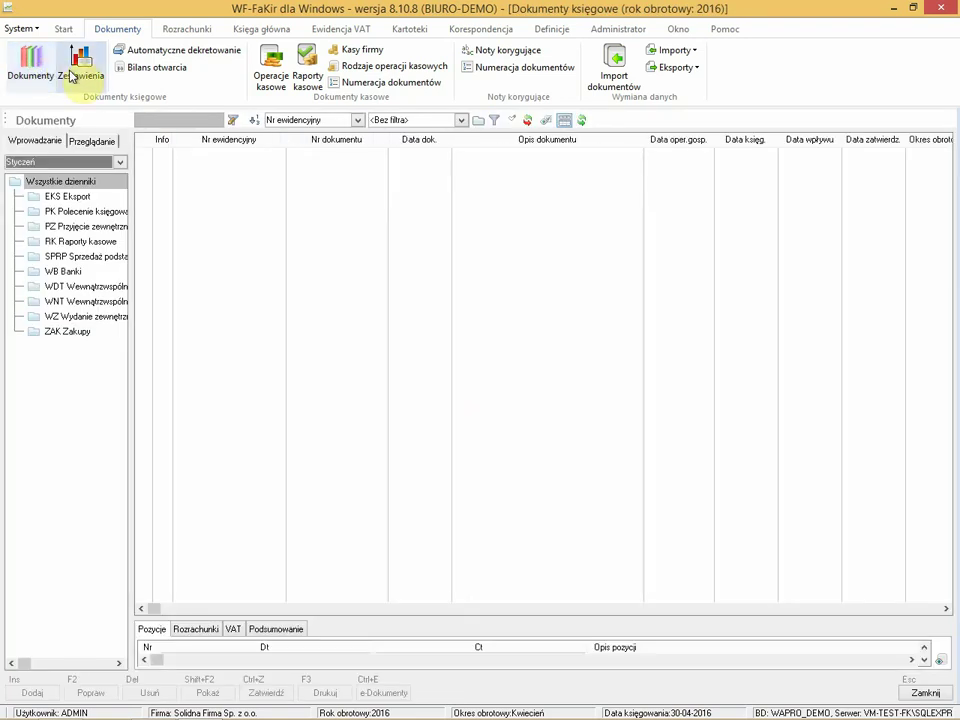
pyautogui.click(80, 185)
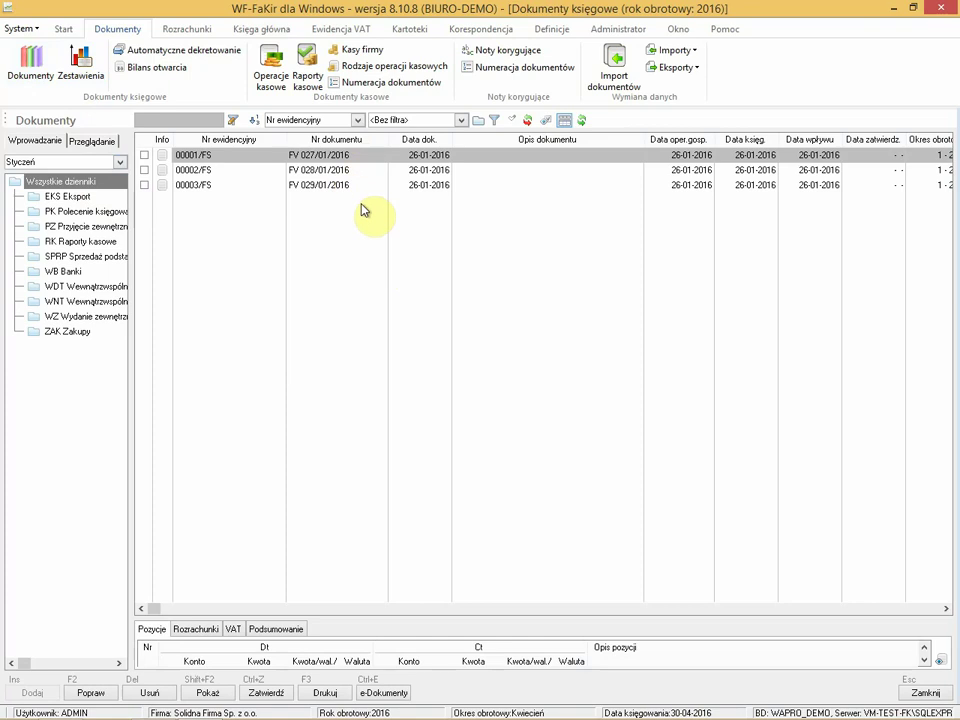
pyautogui.click(306, 186)
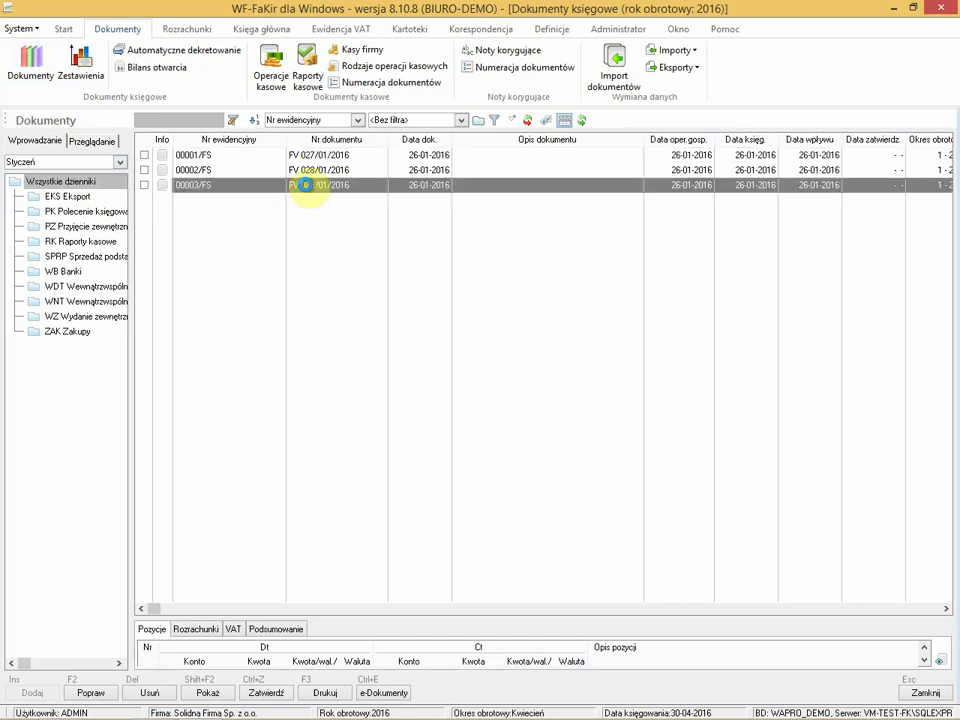
pyautogui.doubleClick(306, 186)
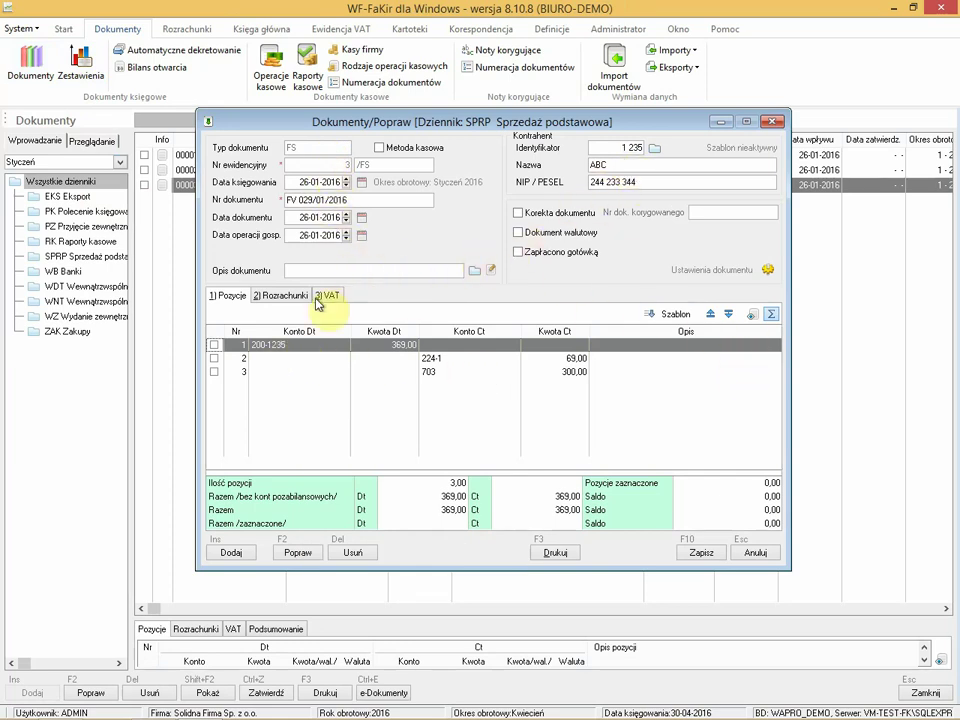
# Check the third invoice's settlements (Rozrachunki) and VAT register entries, and close the document without saving
pyautogui.click(284, 295)
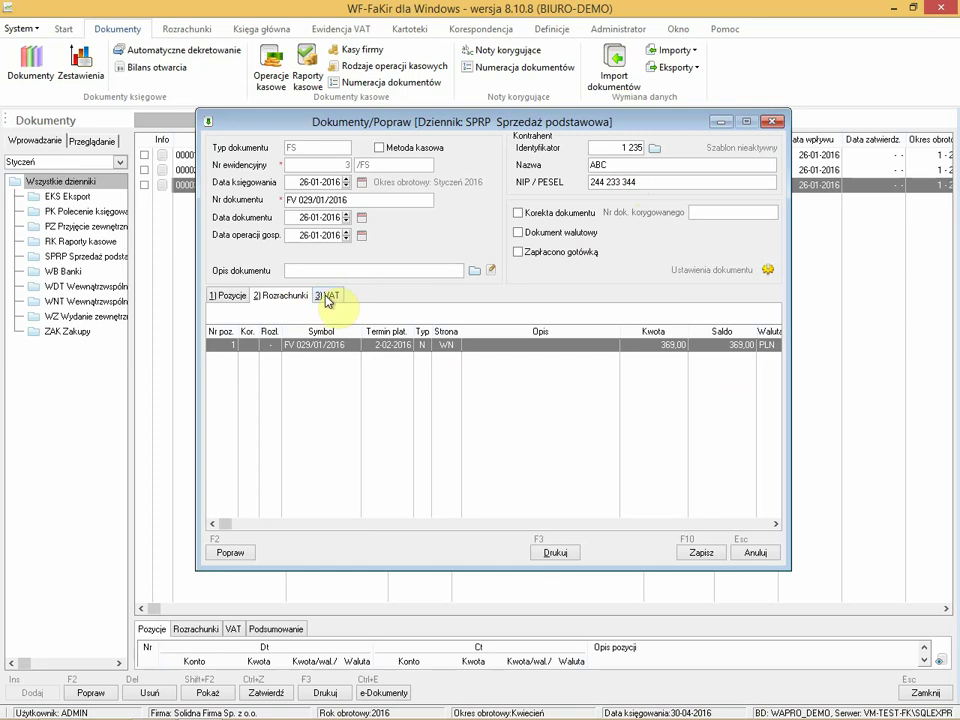
pyautogui.click(328, 297)
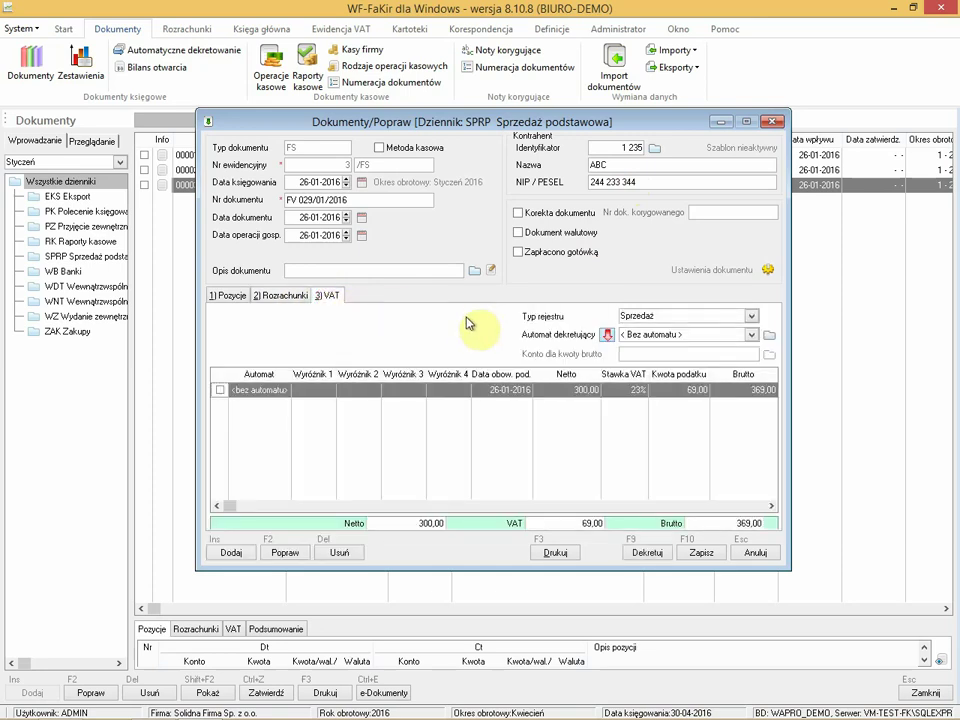
pyautogui.click(770, 121)
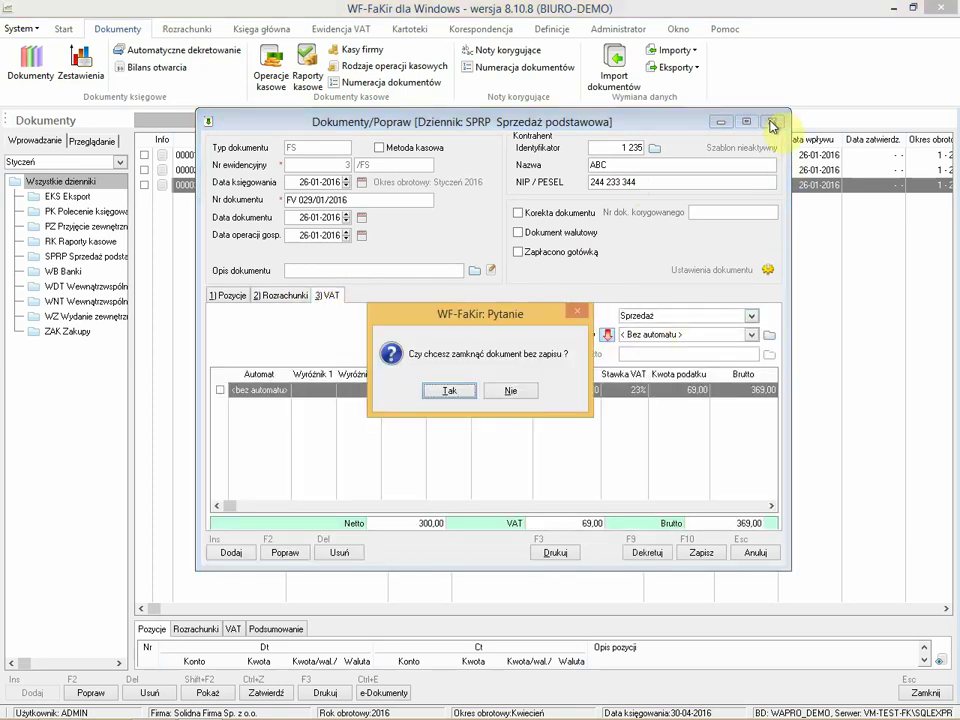
pyautogui.click(463, 390)
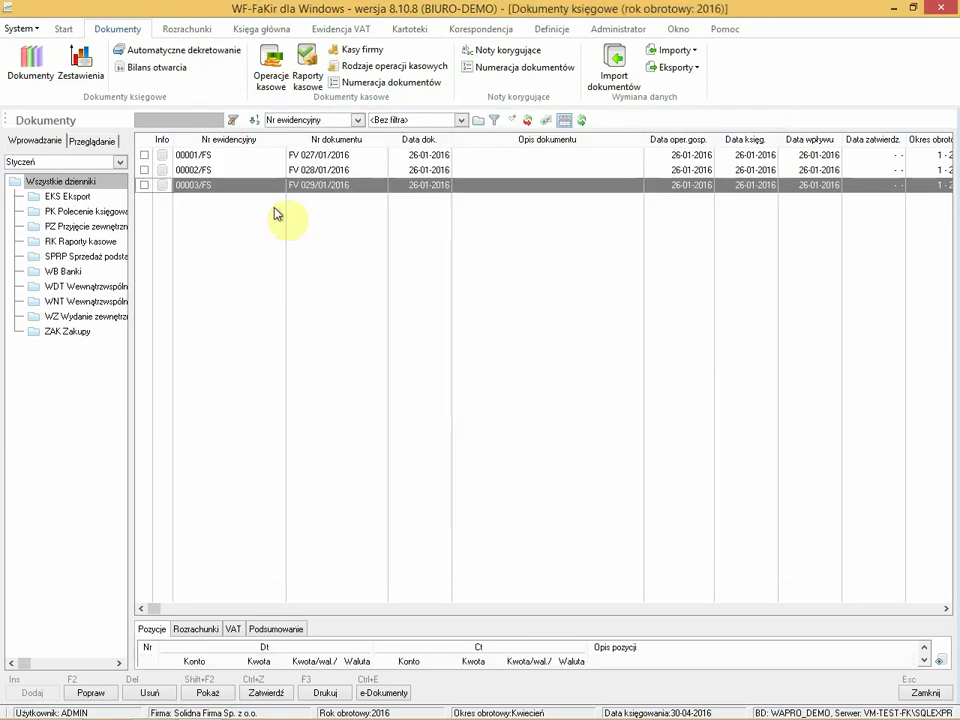
# Open the second invoice in the document list, review its account entries and close it without saving
pyautogui.click(294, 170)
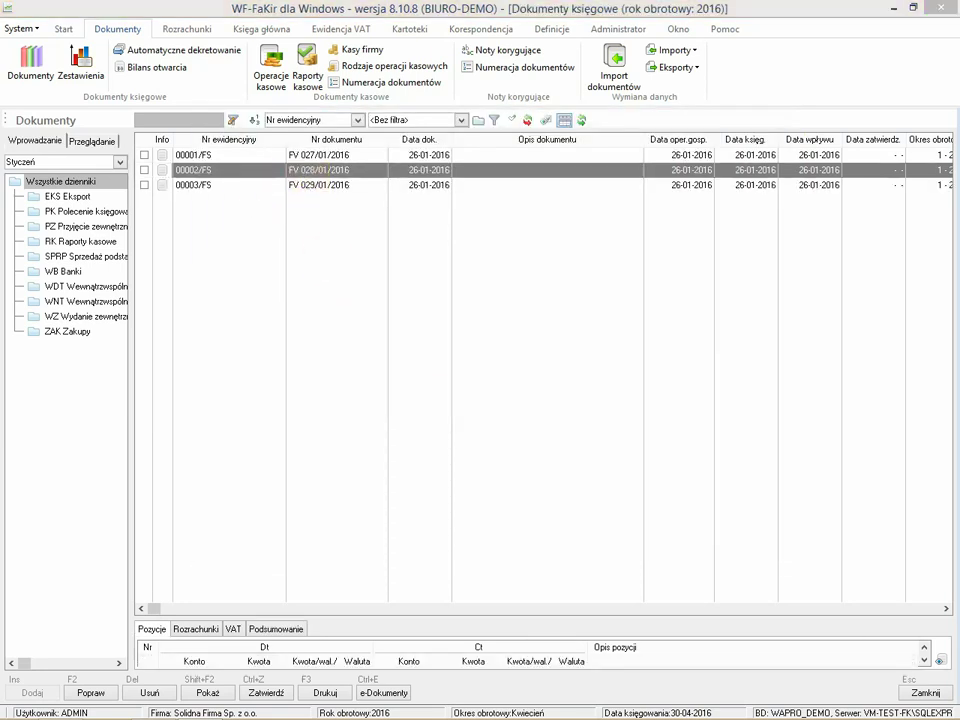
pyautogui.doubleClick(294, 170)
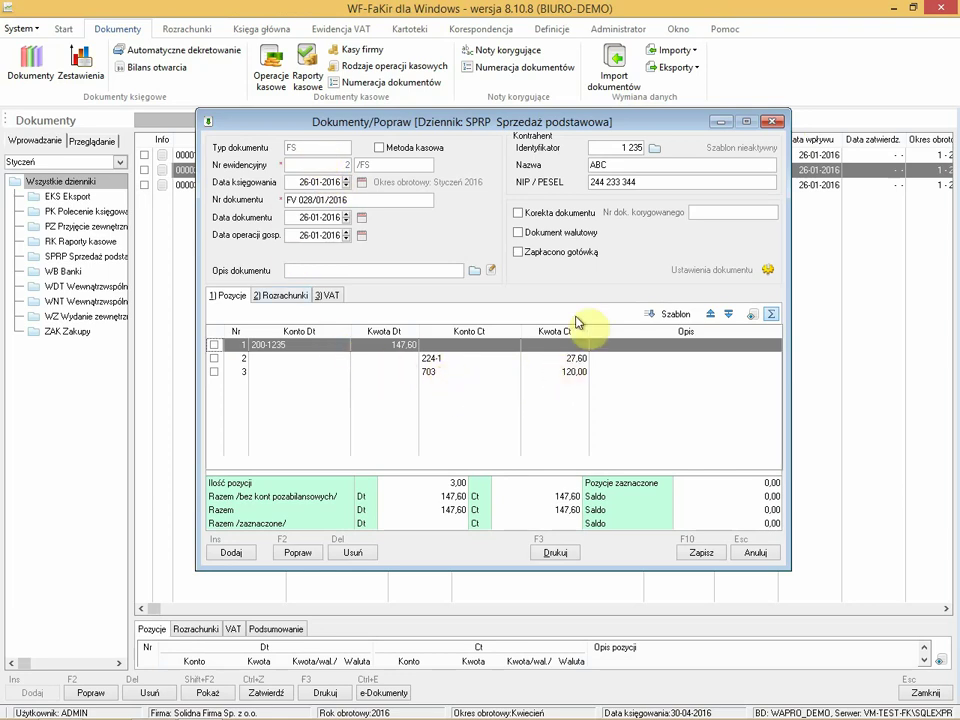
pyautogui.click(776, 122)
pyautogui.click(432, 390)
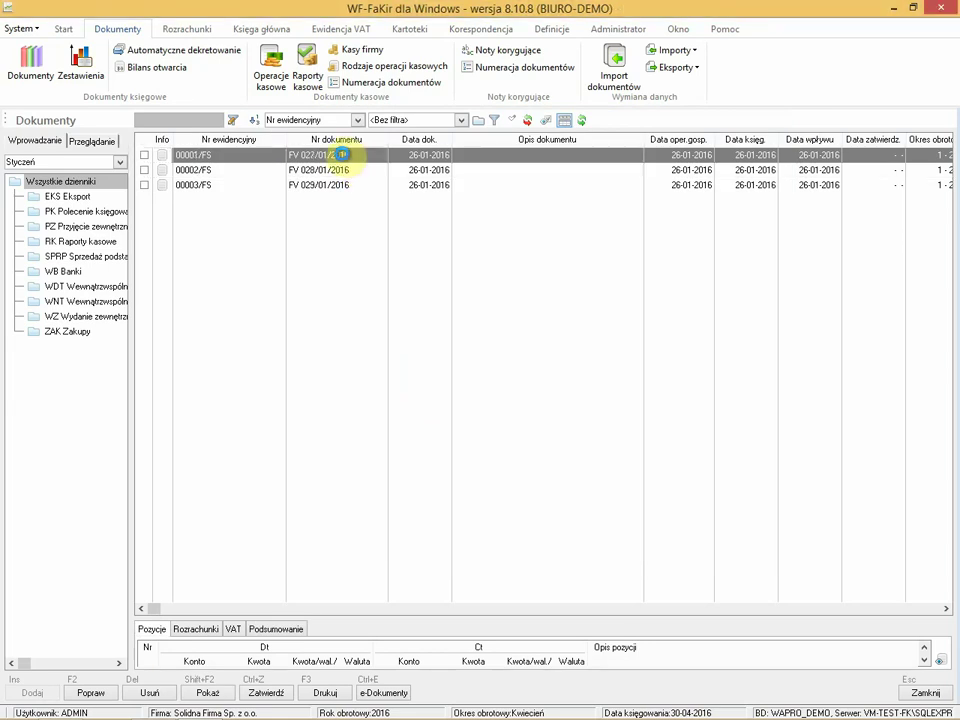
# Open the first invoice in the document list, check its contractor and account entries, and close it without saving
pyautogui.doubleClick(343, 155)
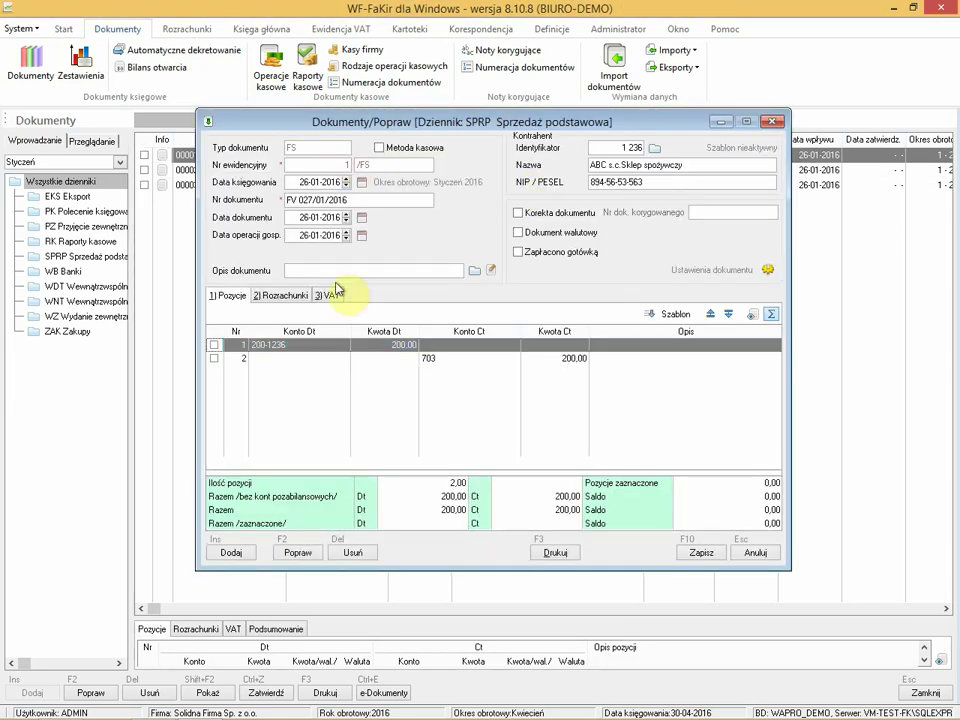
pyautogui.click(774, 123)
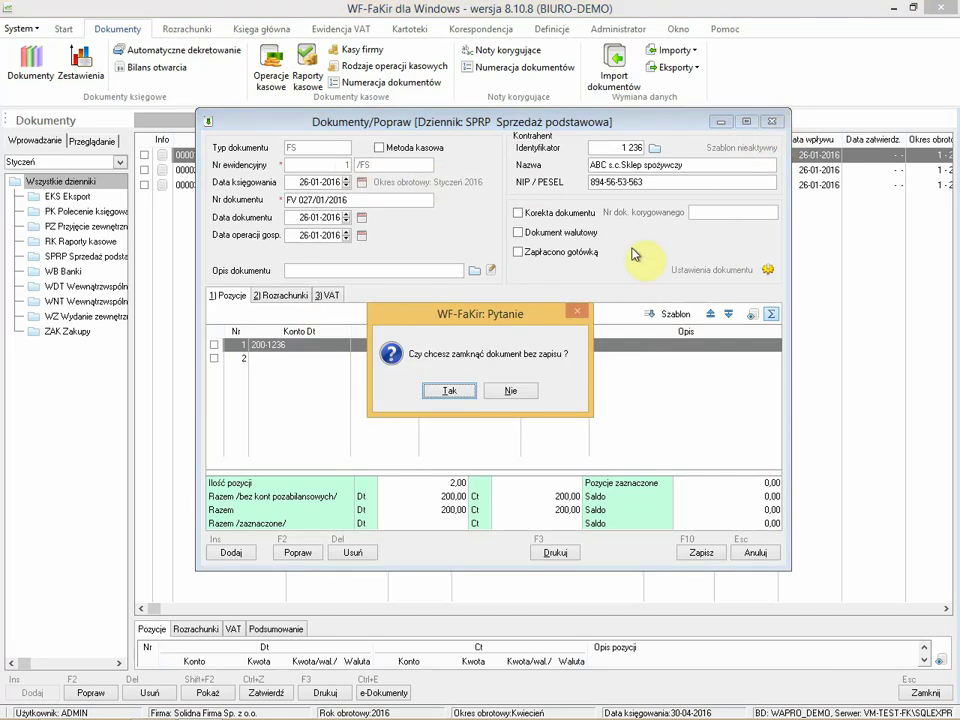
pyautogui.click(449, 390)
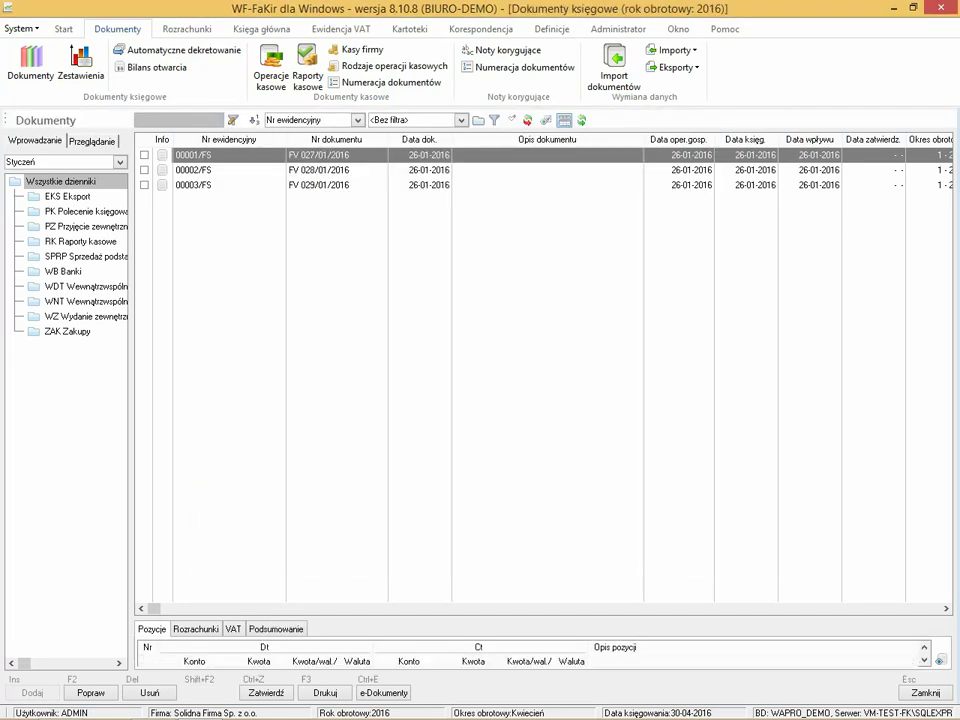